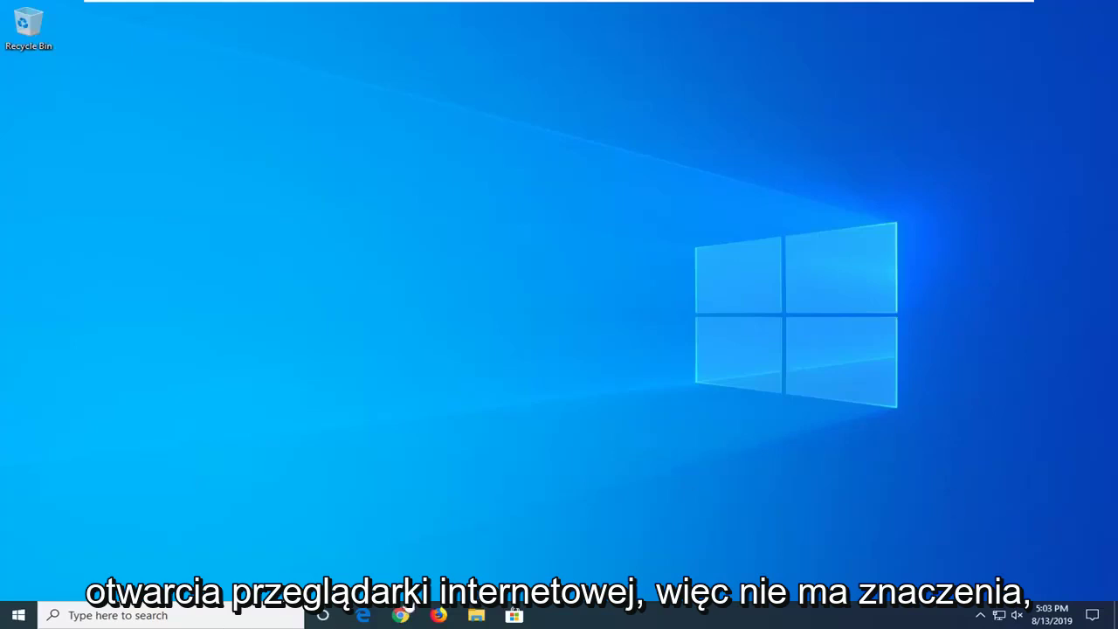
Step: Launch Chrome, load google.com, and maximize the browser window
left_click(401, 616)
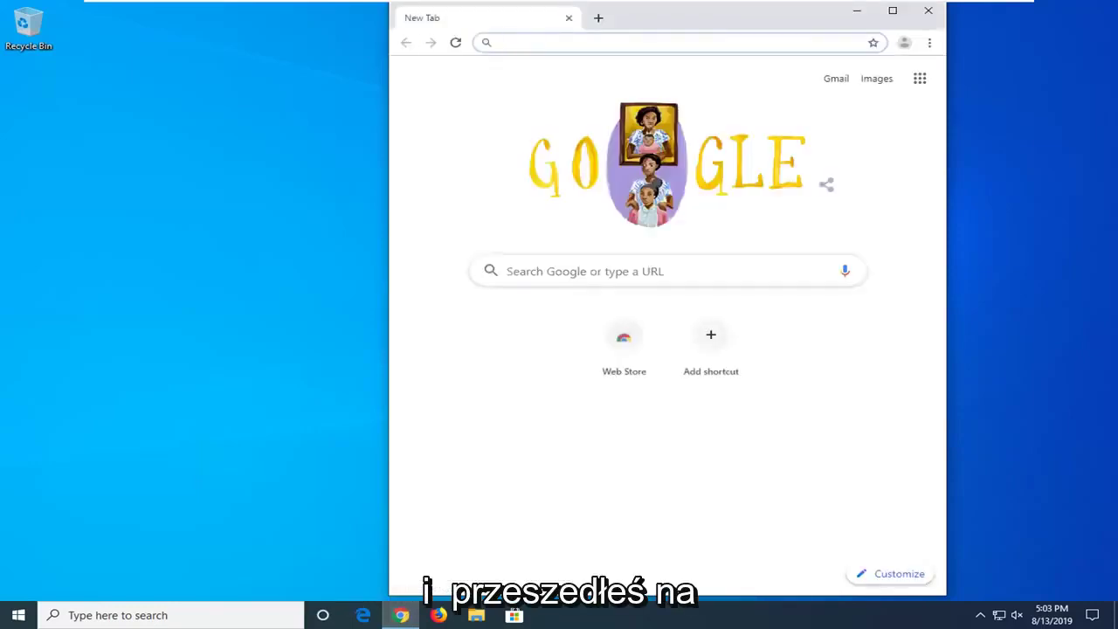
type("google.com")
key("Return")
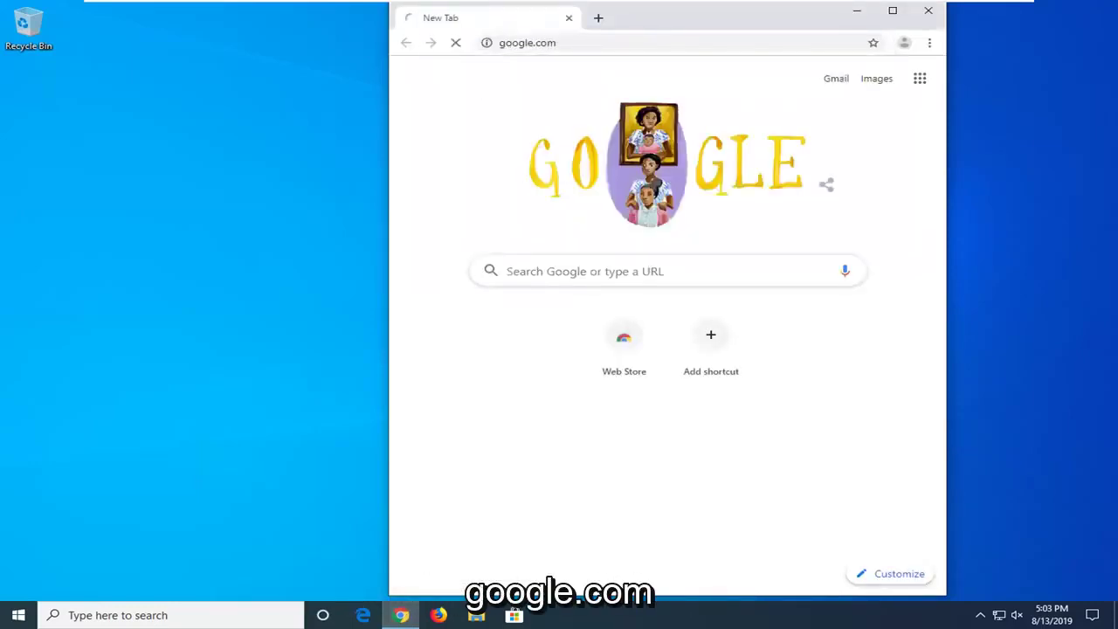
left_click(892, 10)
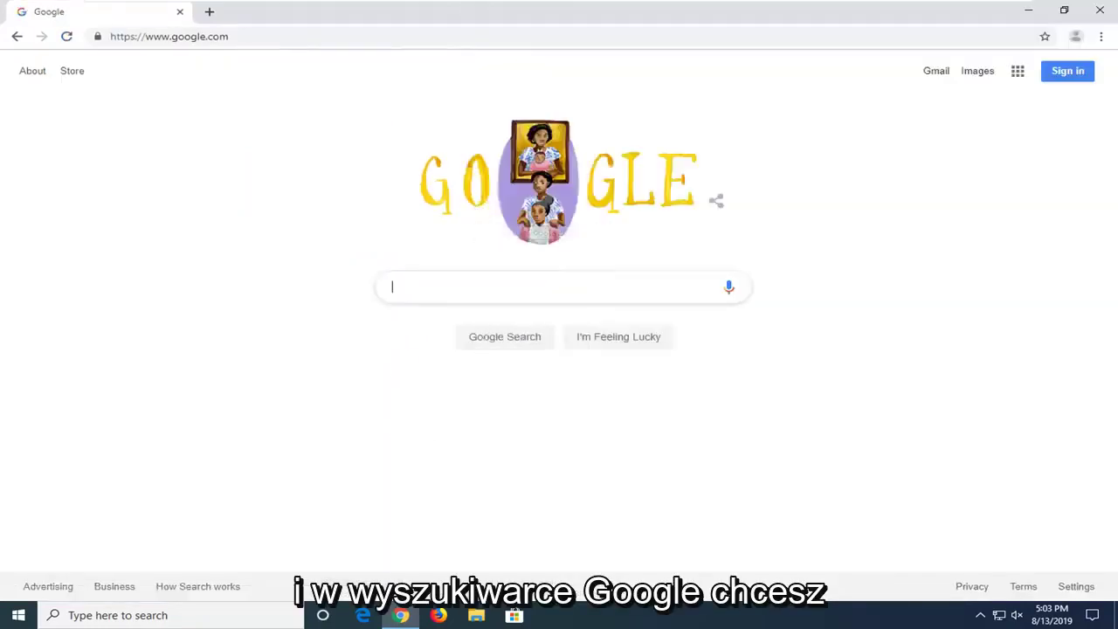
Step: Search Google for 'directx end user runtimke web installer'
left_click(428, 293)
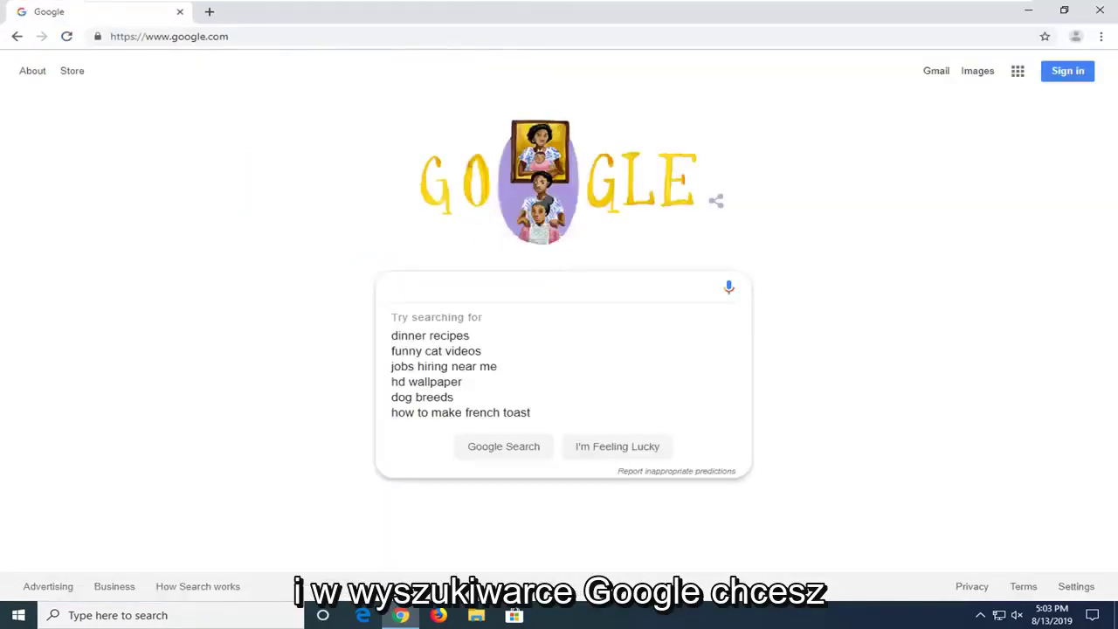
type("direct")
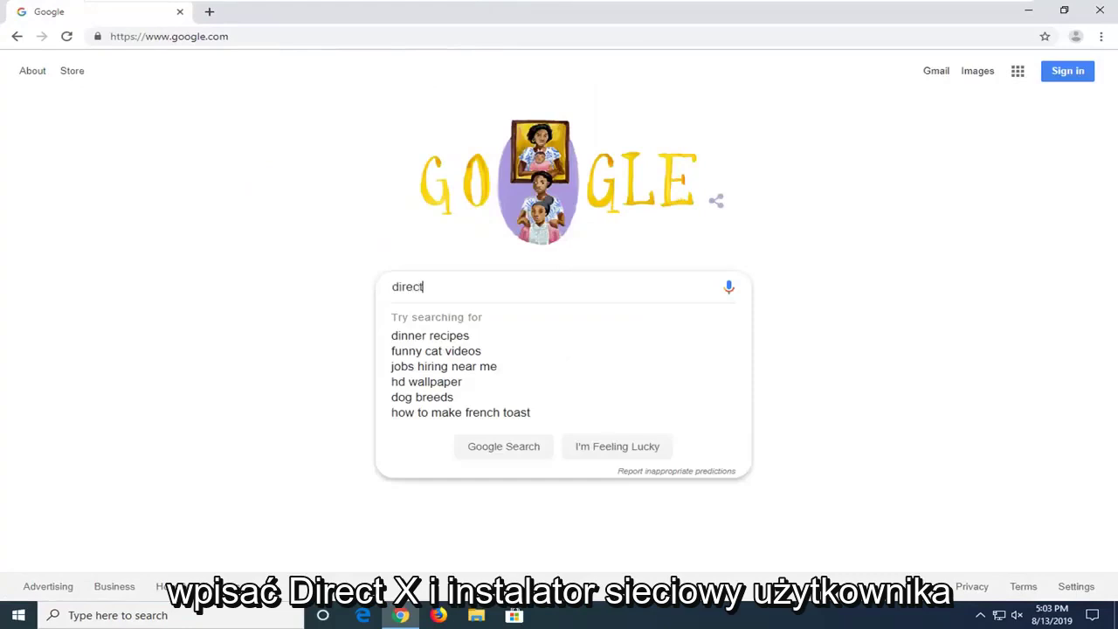
type("x end ")
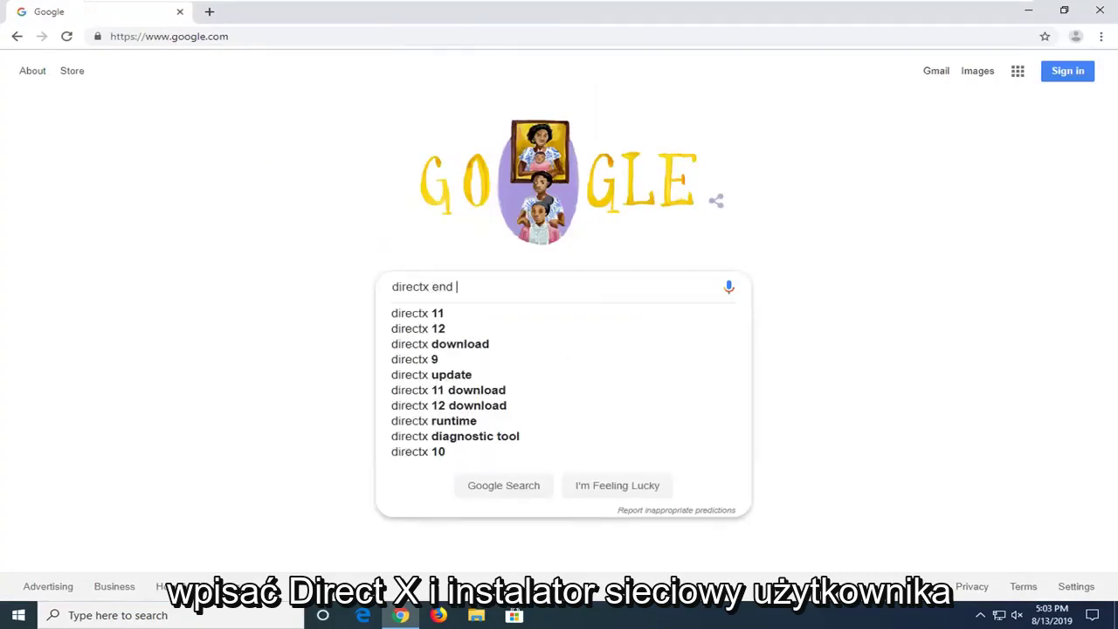
type("user")
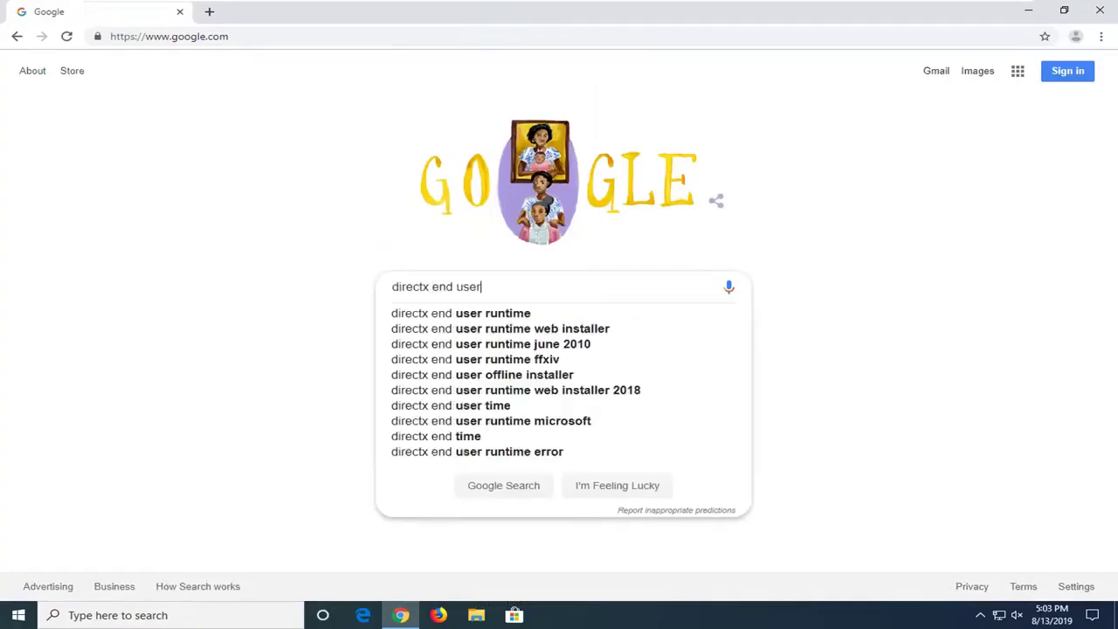
type(" runtimke web installer")
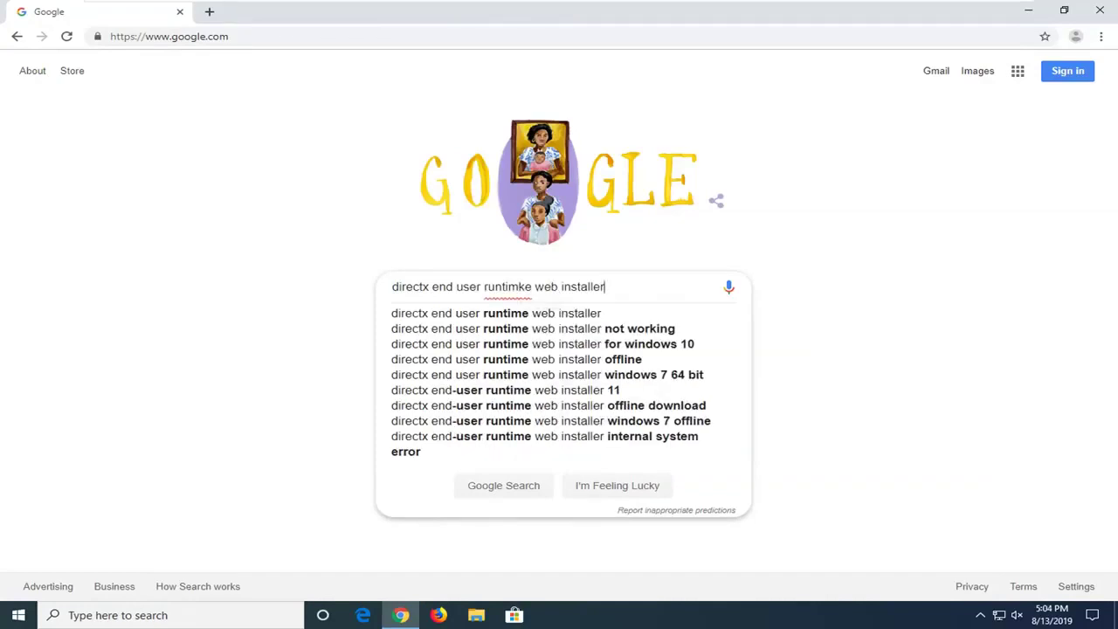
key("Return")
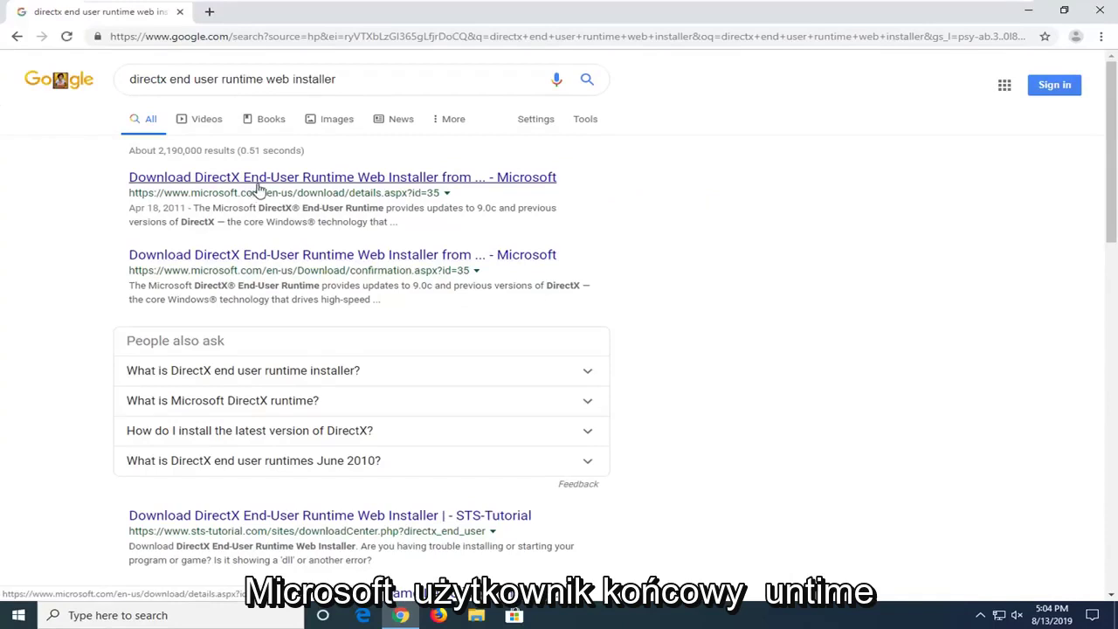
Step: Open Microsoft's DirectX End-User Runtime page and download dxwebsetup.exe with English kept as the language
left_click(280, 179)
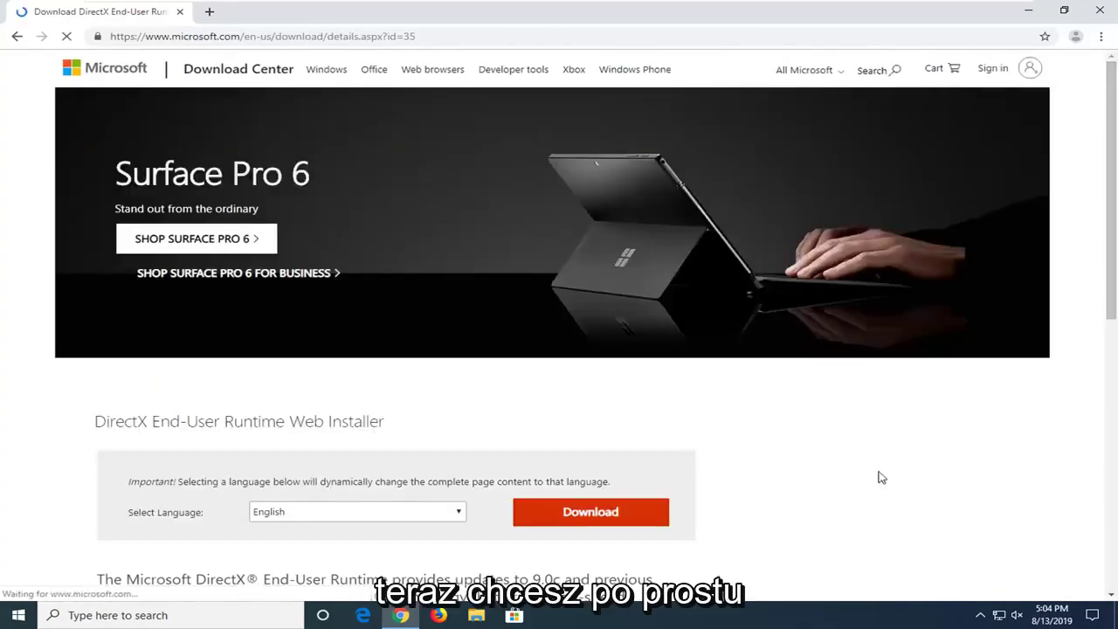
scroll(576, 489, "down", 1)
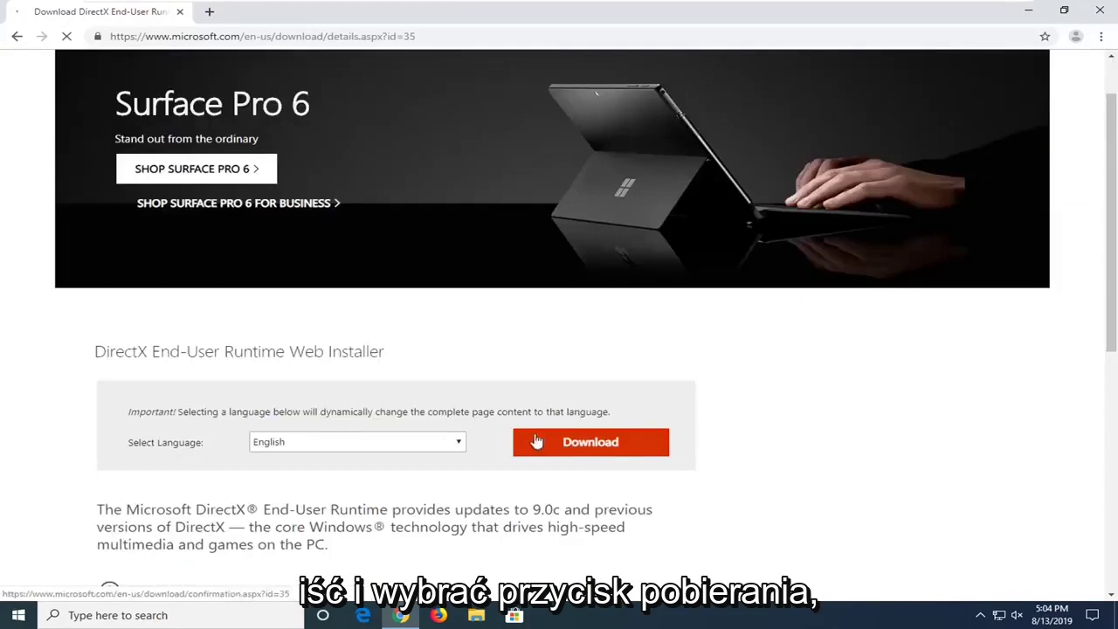
left_click(387, 441)
left_click(740, 432)
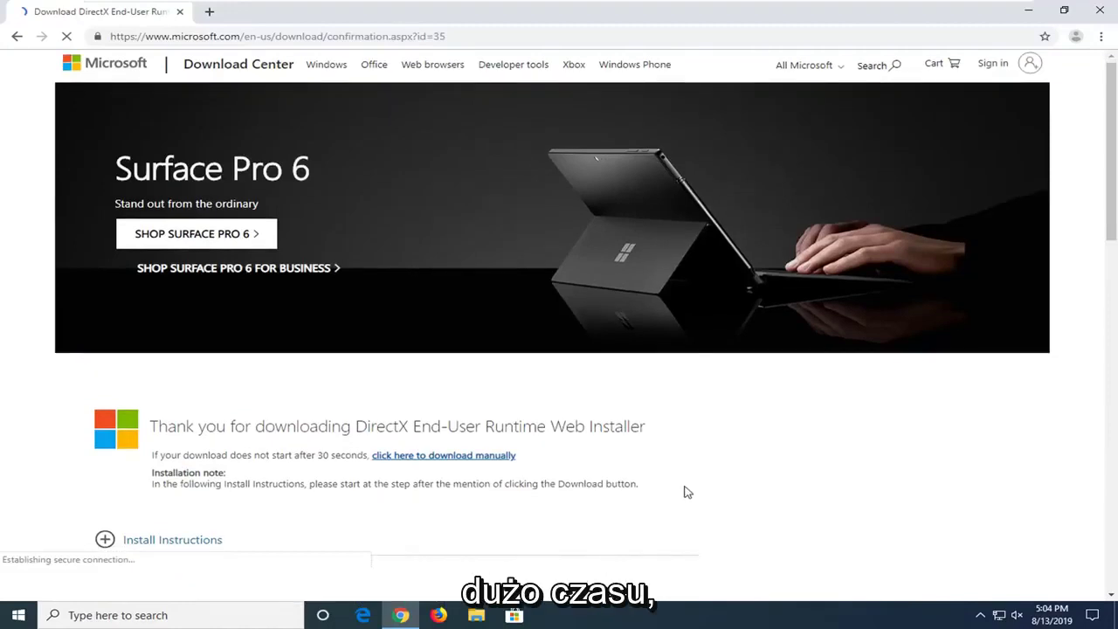
scroll(687, 489, "down", 1)
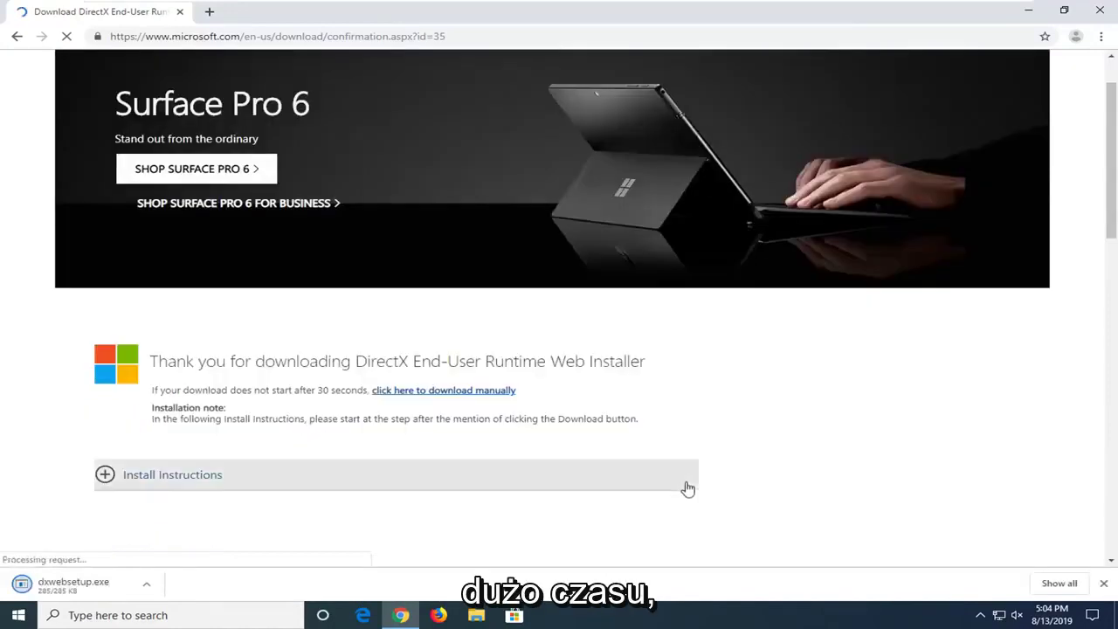
scroll(393, 524, "down", 1)
Step: Launch dxwebsetup.exe, approve the UAC prompt, minimize Chrome, and center the setup window
left_click(35, 592)
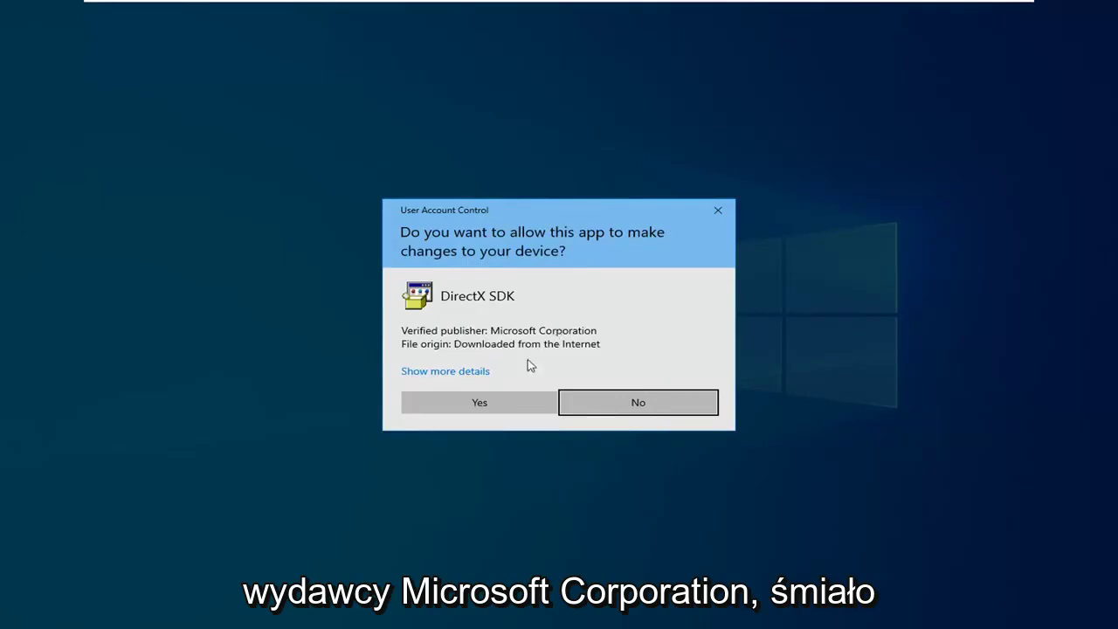
left_click(482, 403)
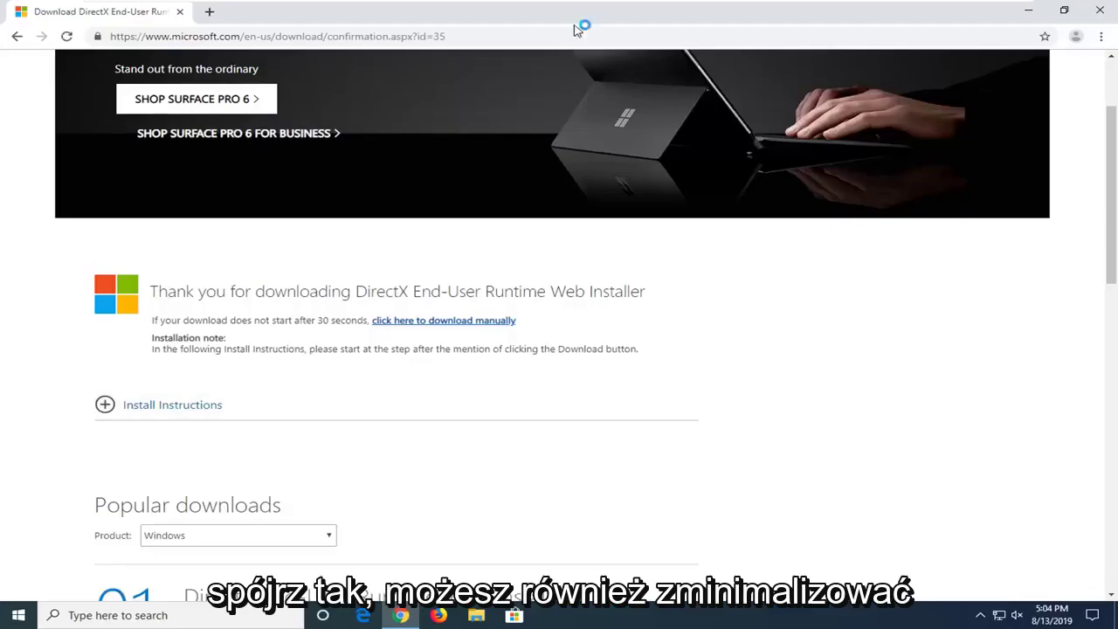
left_click(1030, 10)
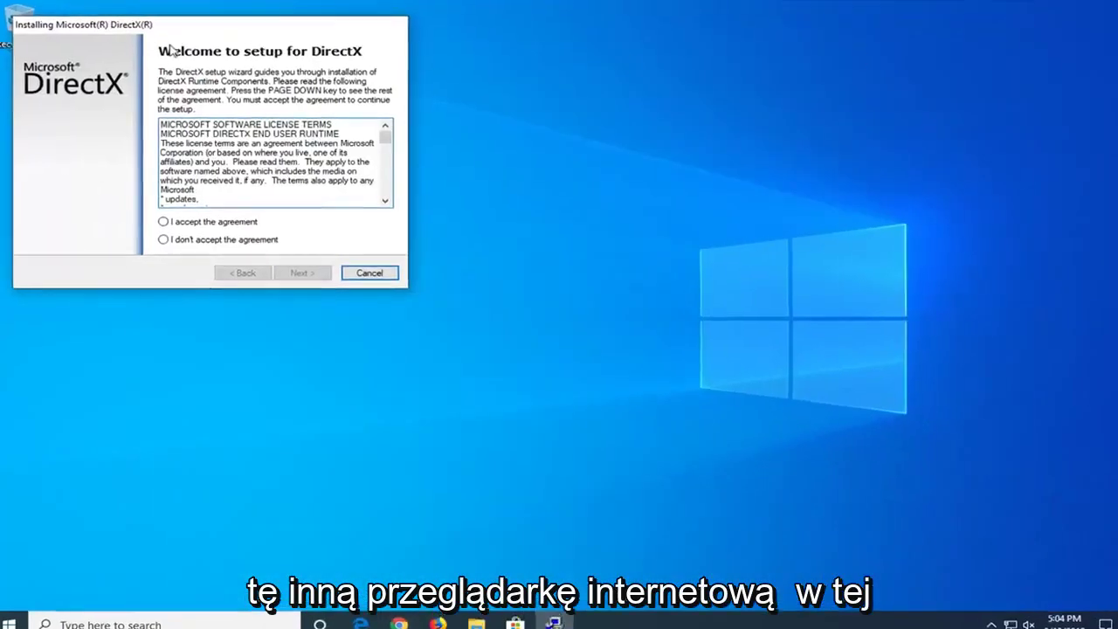
left_click_drag(216, 35, 513, 145)
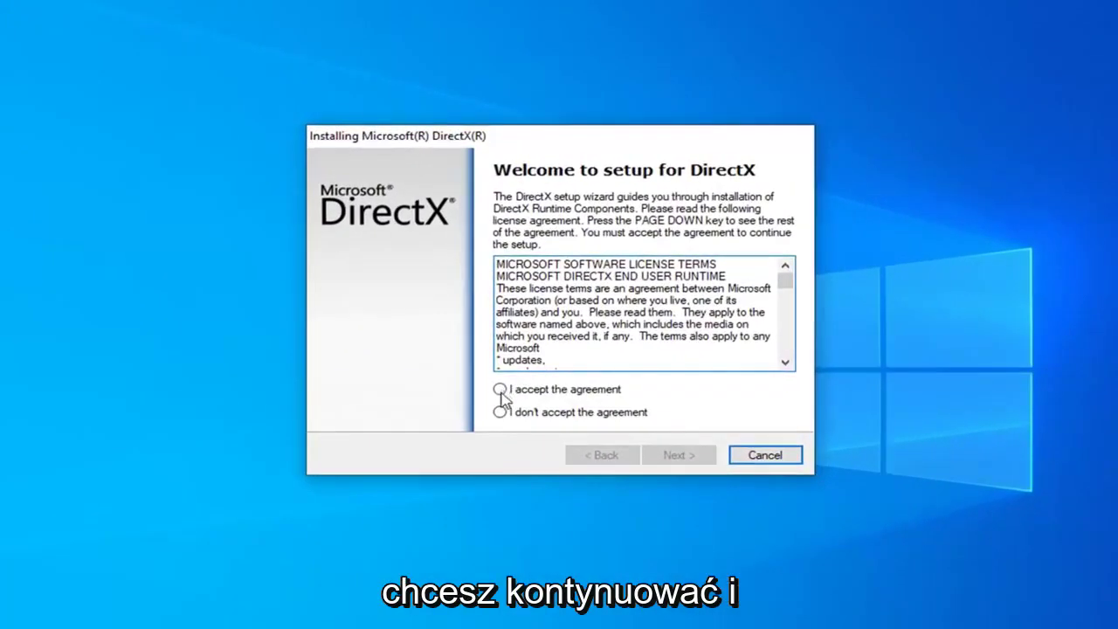
Step: Accept the DirectX license and decline the Bing Bar offer
left_click(500, 390)
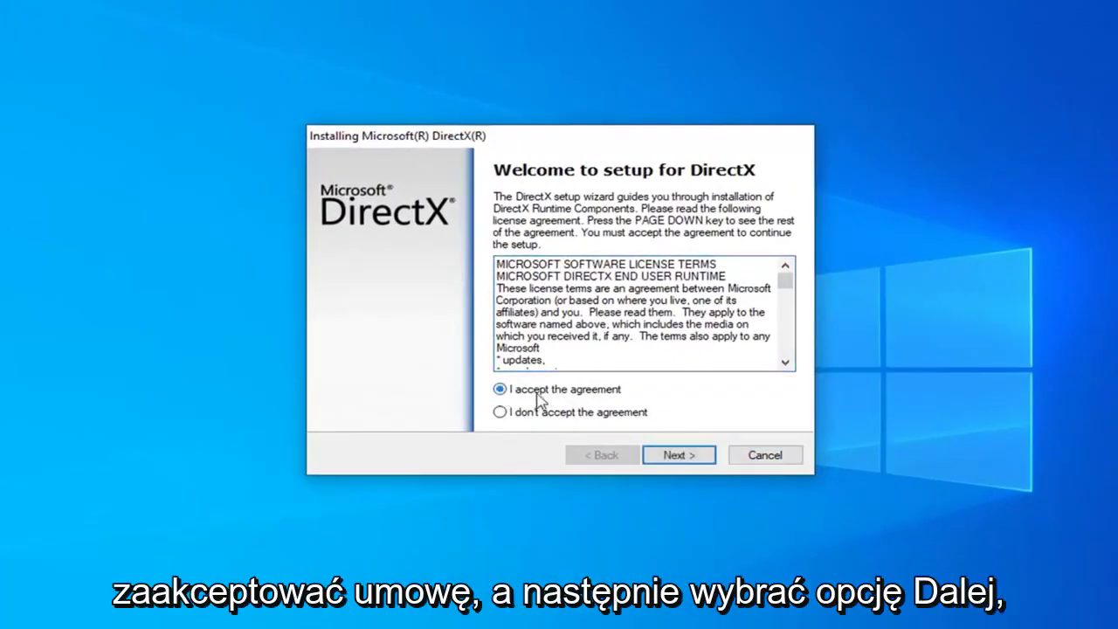
left_click(677, 456)
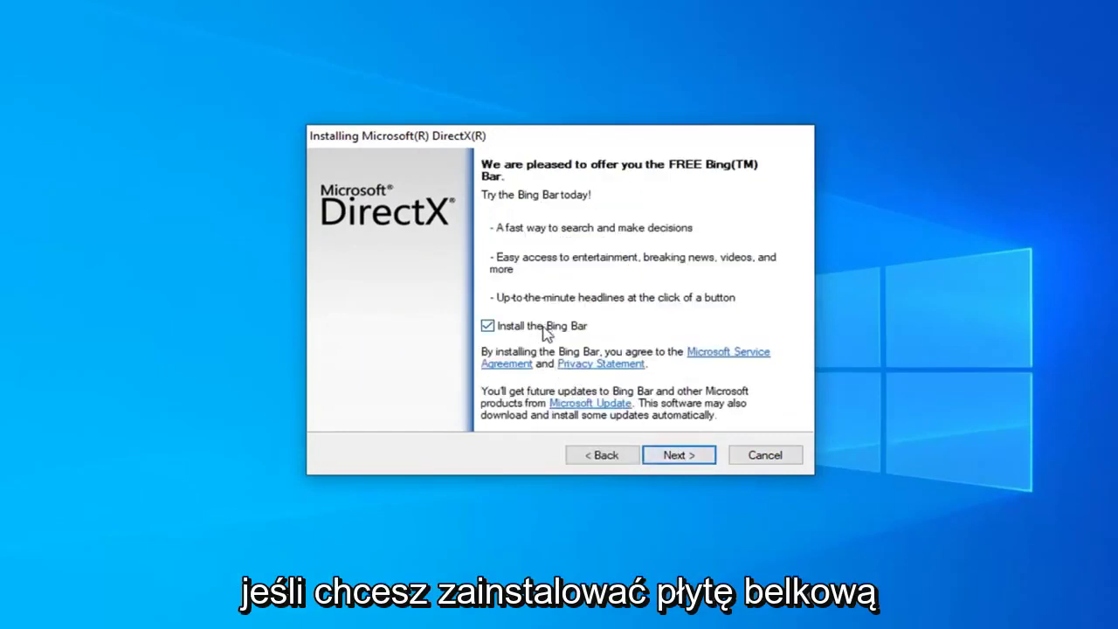
left_click(493, 331)
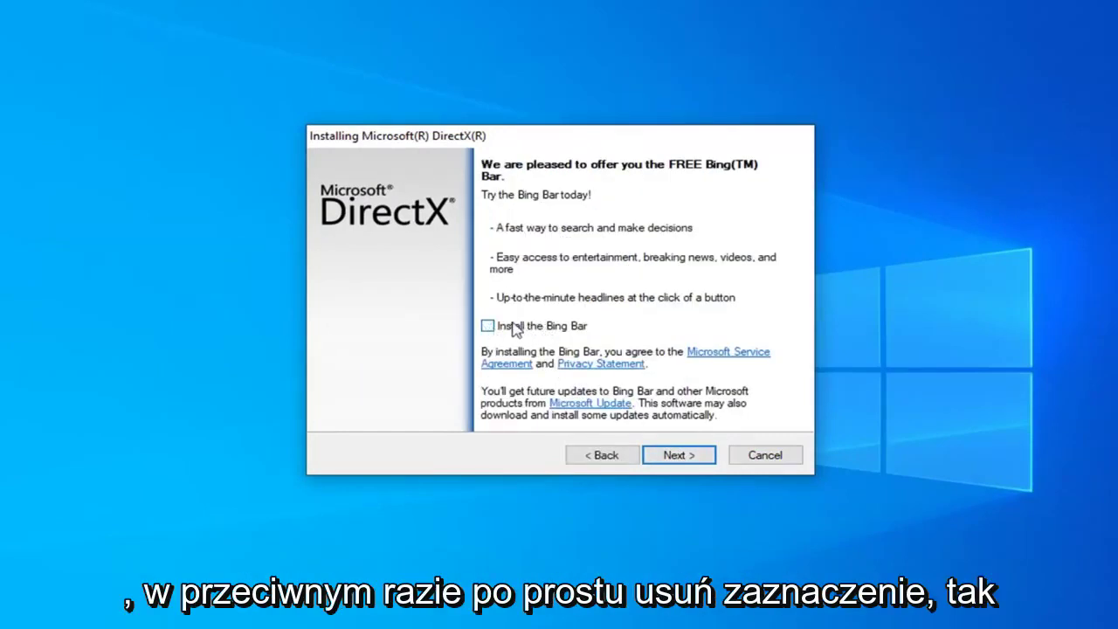
left_click(679, 461)
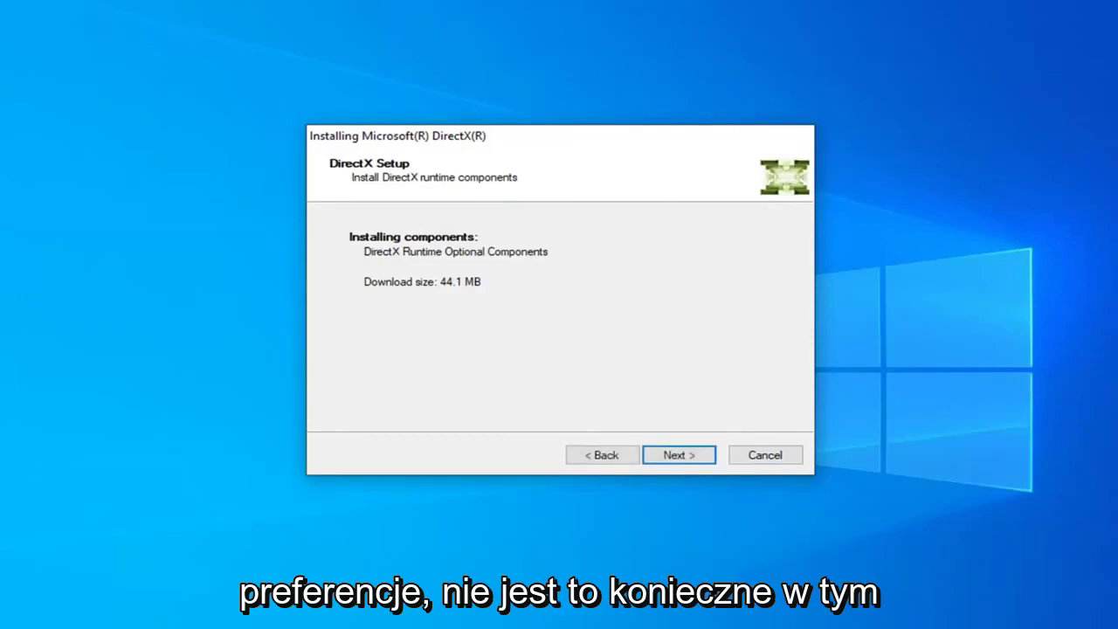
Step: Download and install the 44.1 MB DirectX runtime optional components
left_click(676, 455)
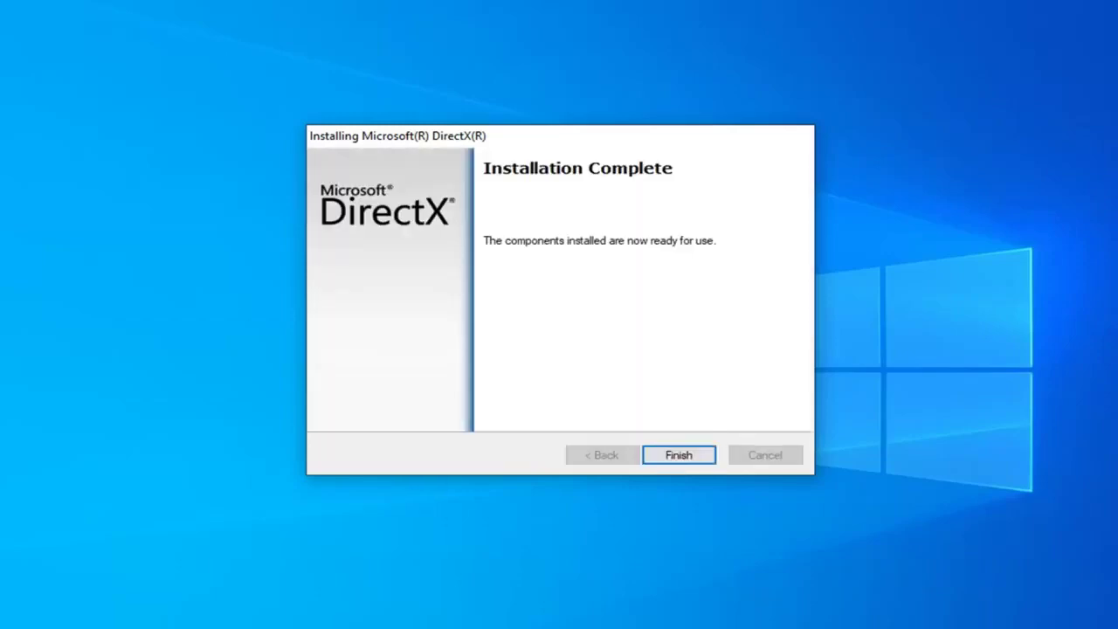
Step: Finish DirectX Setup, then search Google for '.net framework' in Chrome
left_click(677, 454)
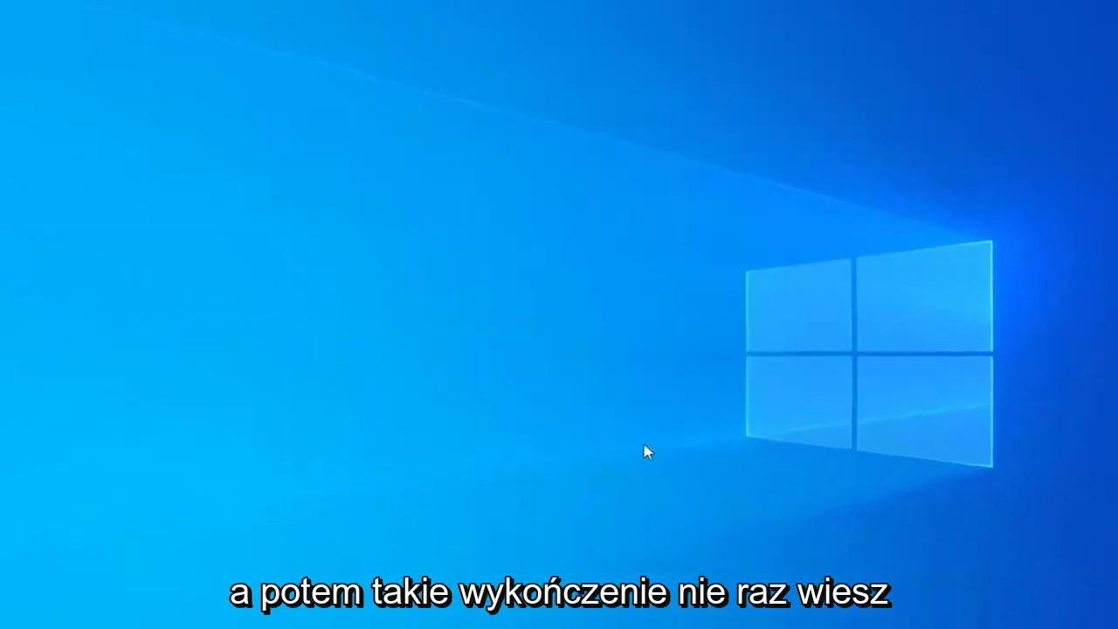
left_click(400, 616)
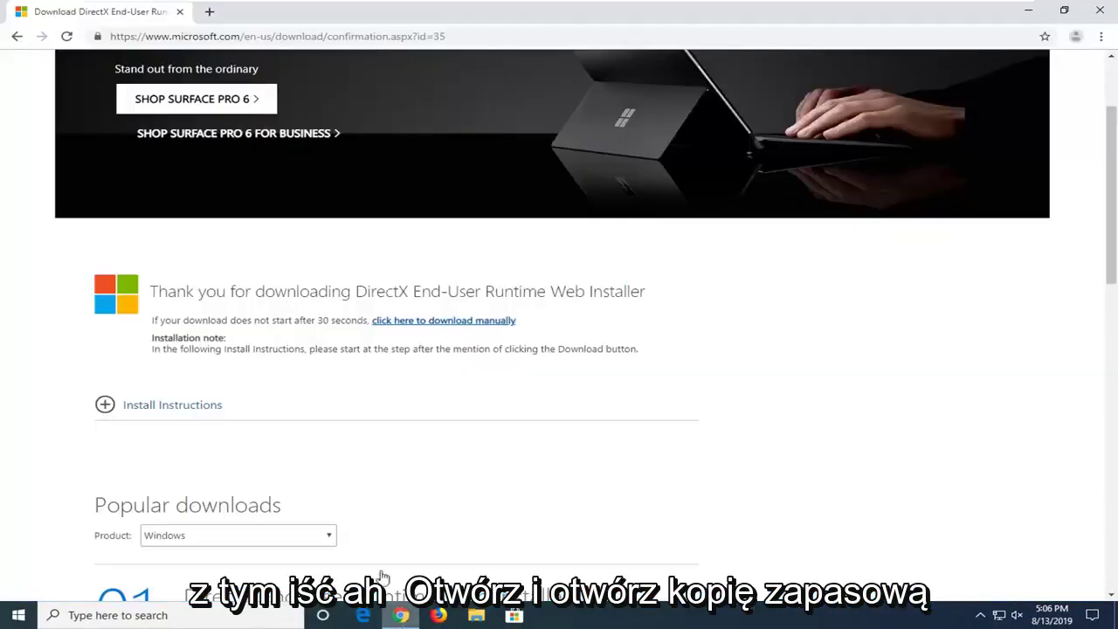
left_click(318, 39)
type("google.com")
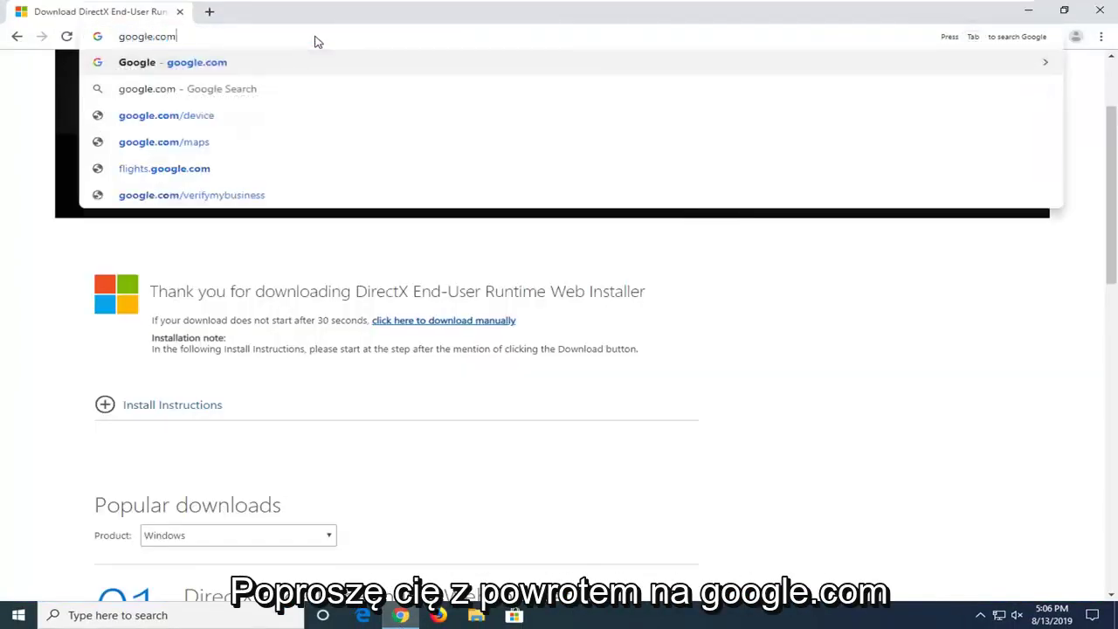
key("Return")
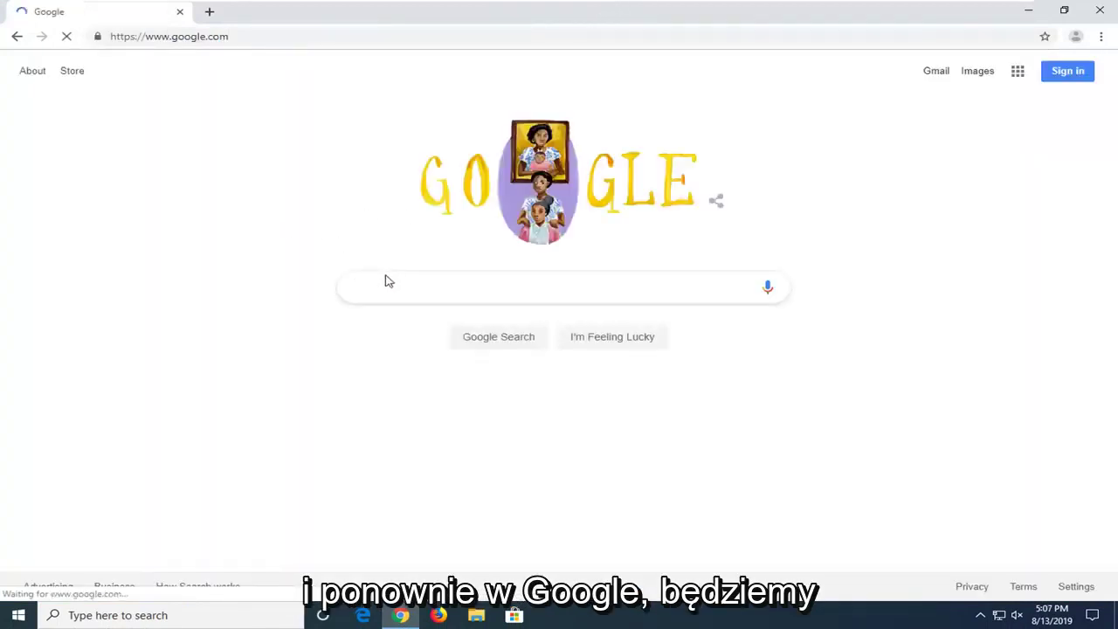
type(".net fram")
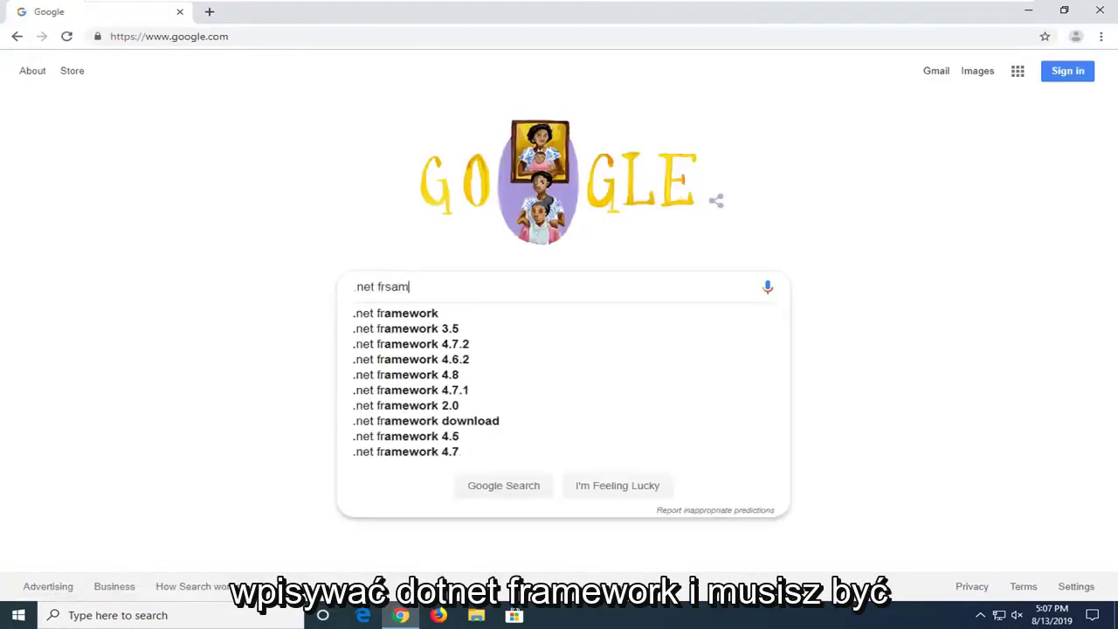
type("ework")
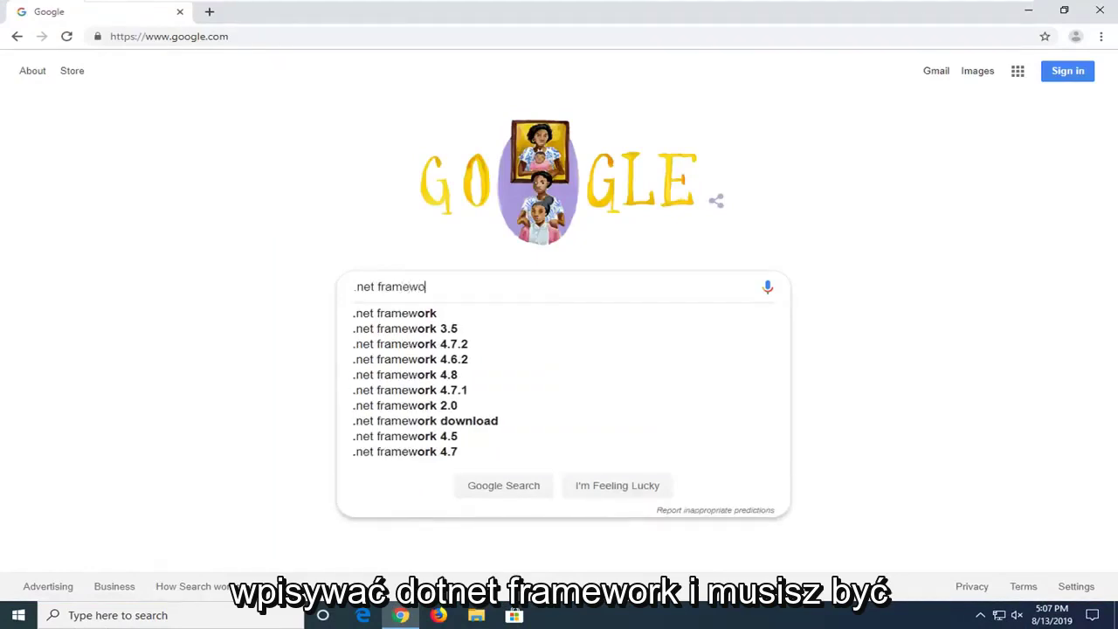
key("Return")
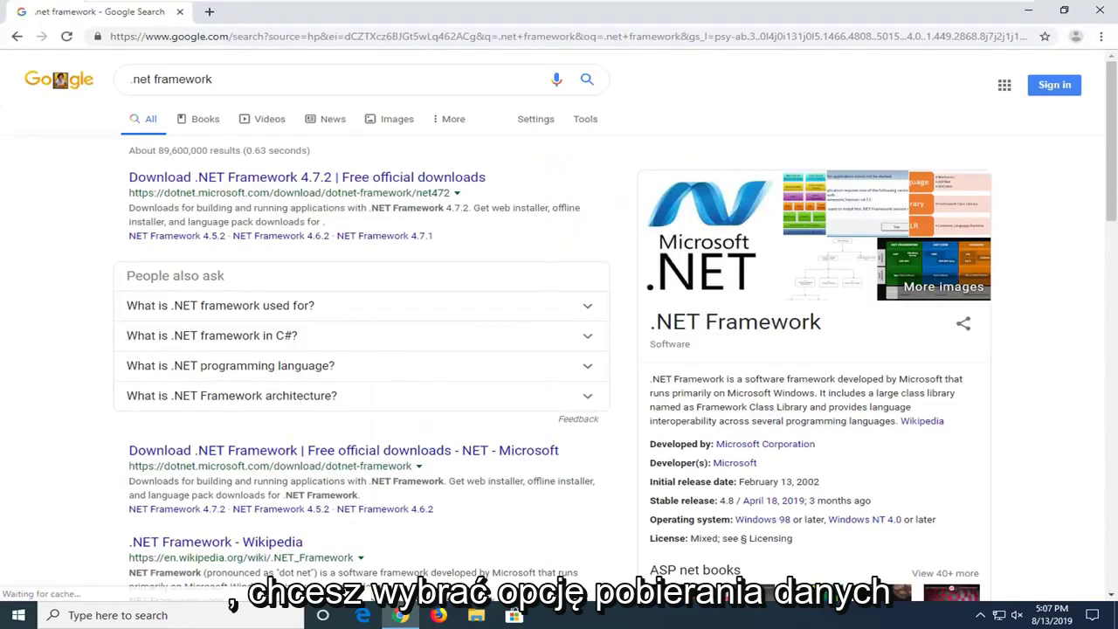
Step: From dotnet.microsoft.com, pick .NET Framework 4.8 and download the Runtime installer ndp48-web.exe
left_click(206, 451)
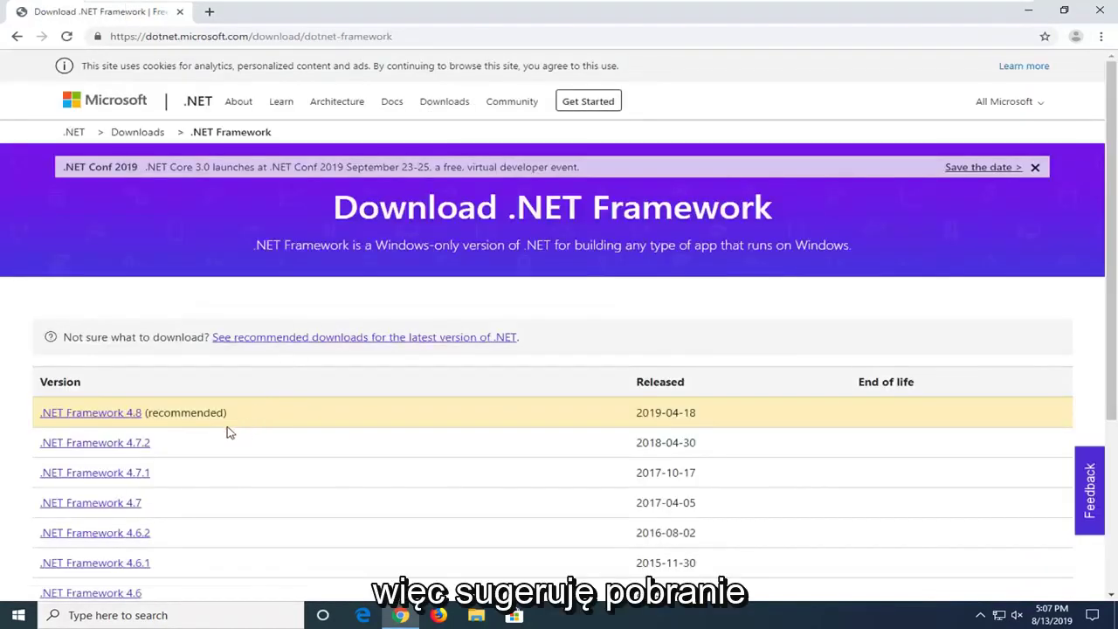
scroll(105, 349, "down", 1)
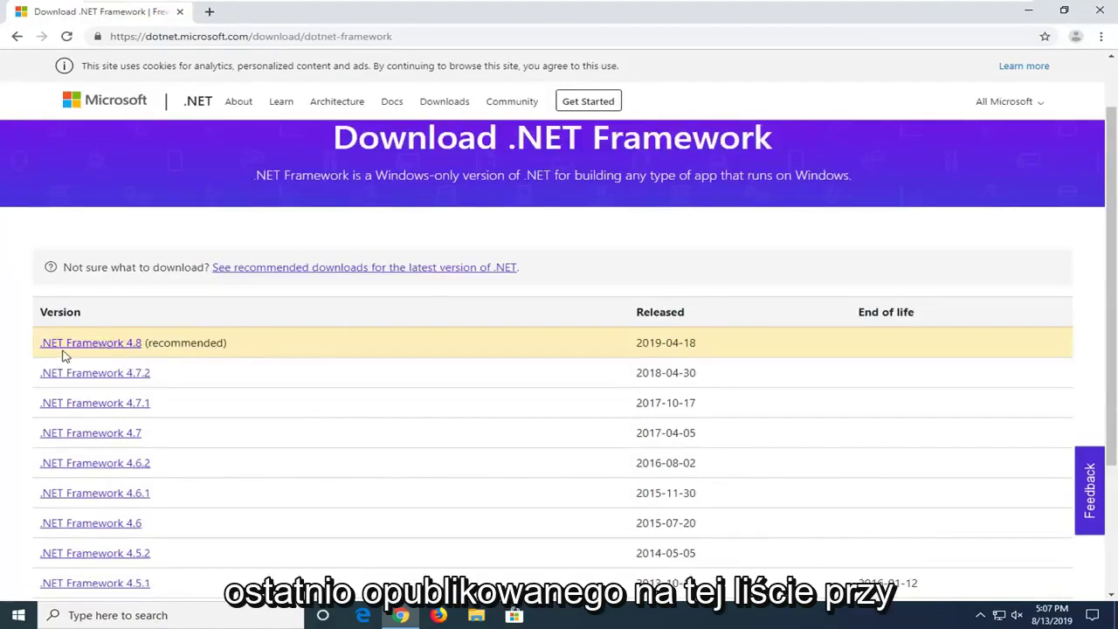
left_click(106, 346)
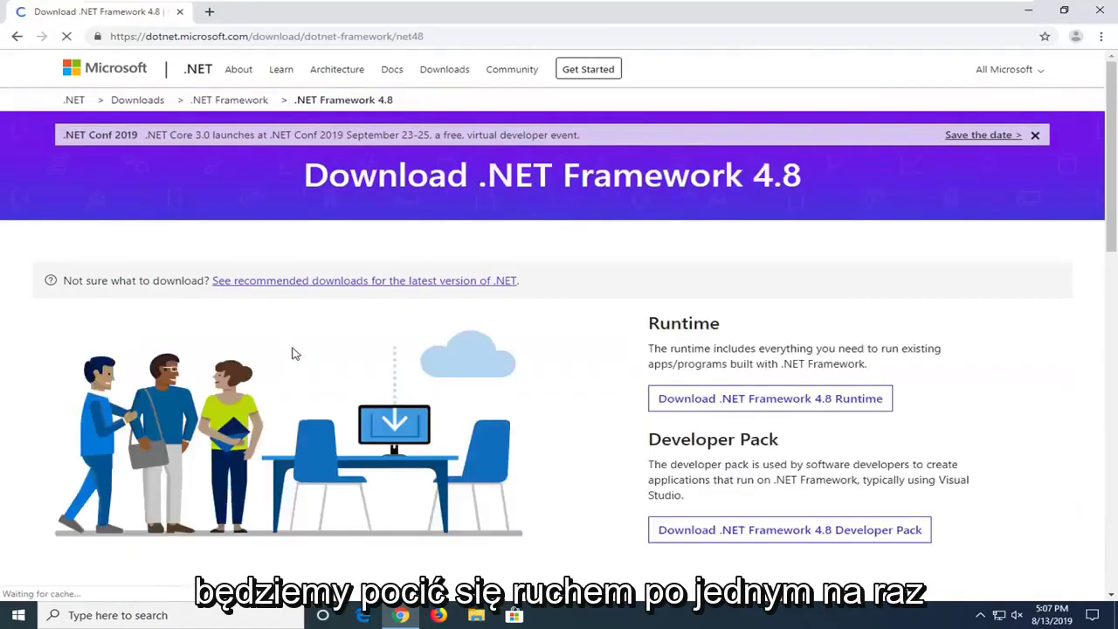
scroll(728, 339, "down", 1)
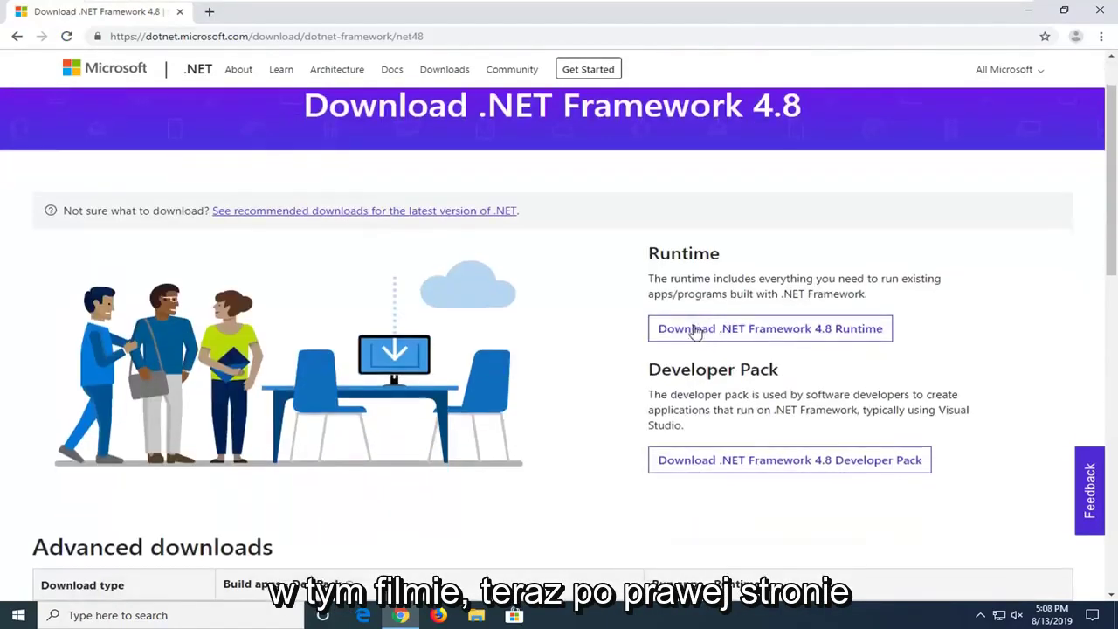
left_click(823, 329)
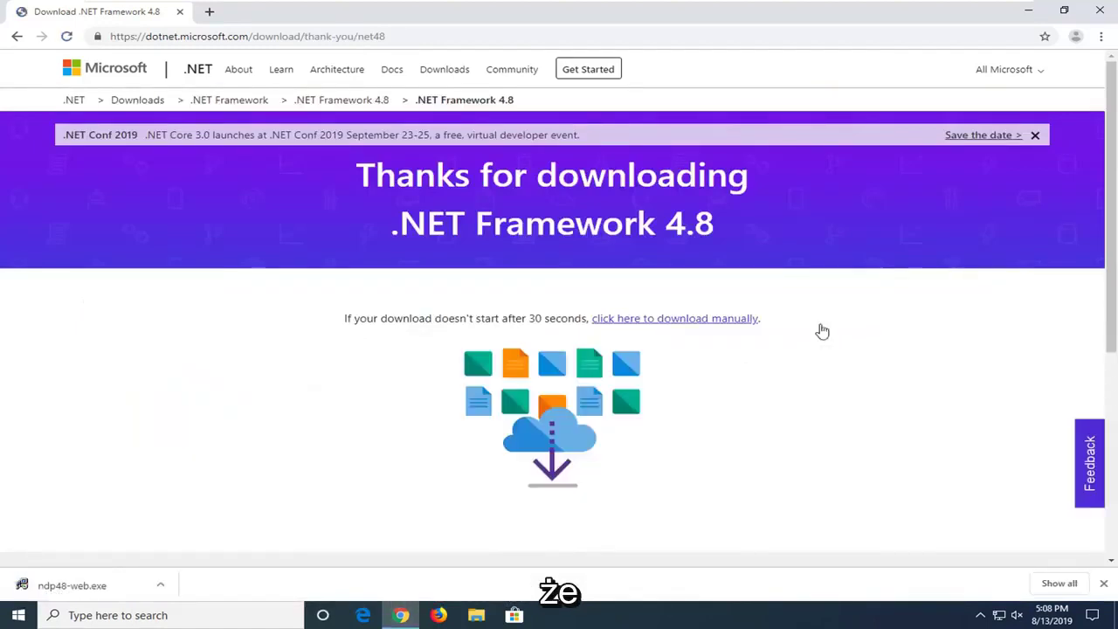
Step: Launch ndp48-web.exe, approve the UAC prompt, and minimize Chrome to view the installer
left_click(75, 591)
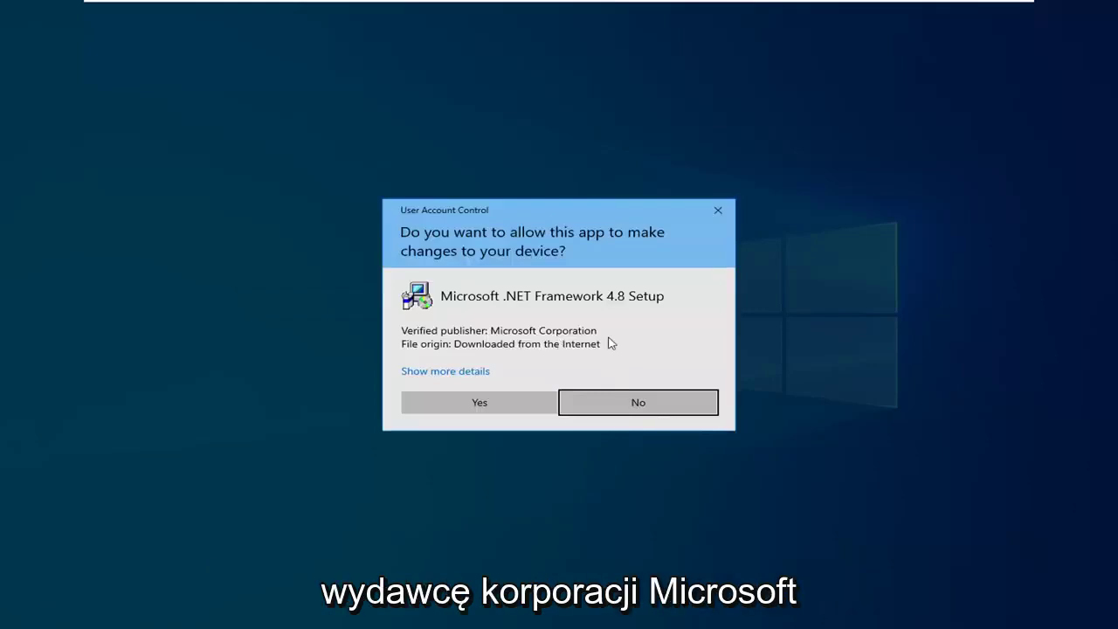
left_click(464, 402)
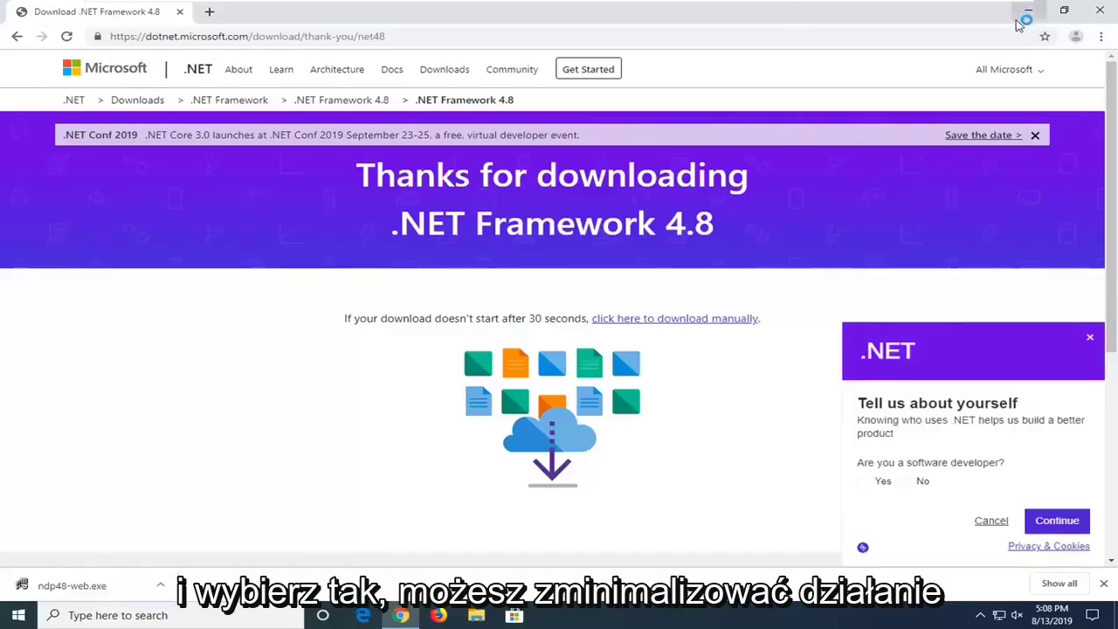
left_click(1023, 13)
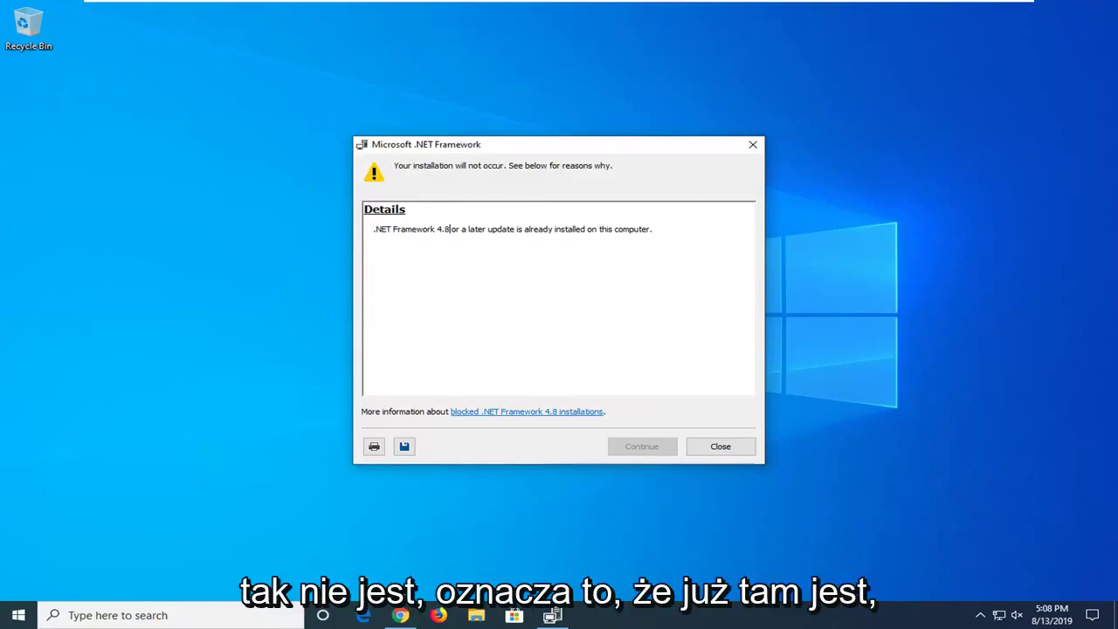
left_click(719, 447)
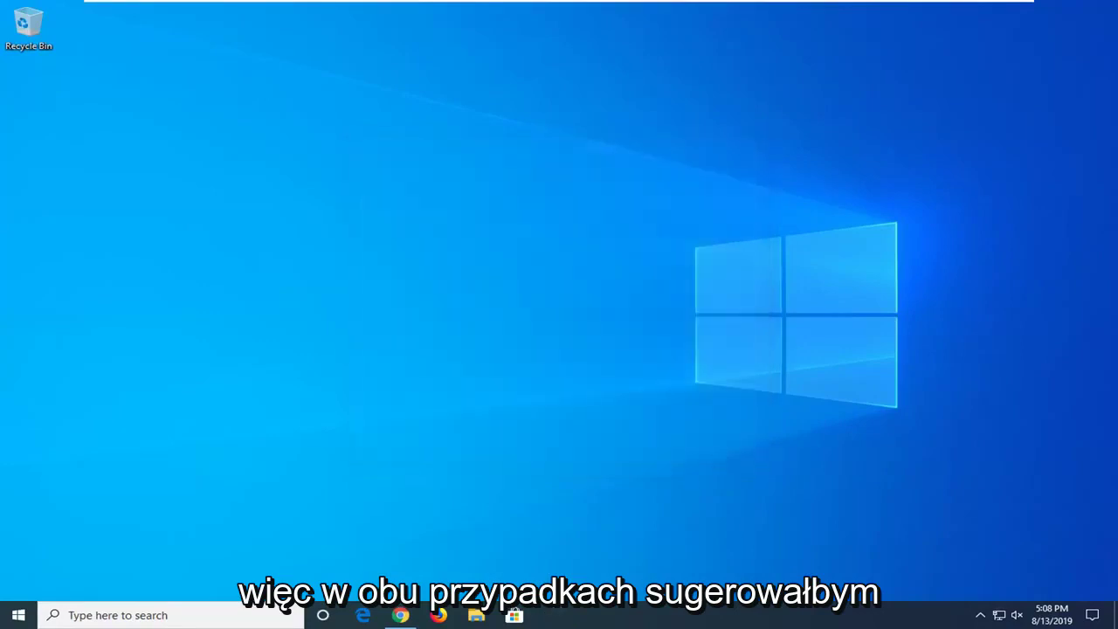